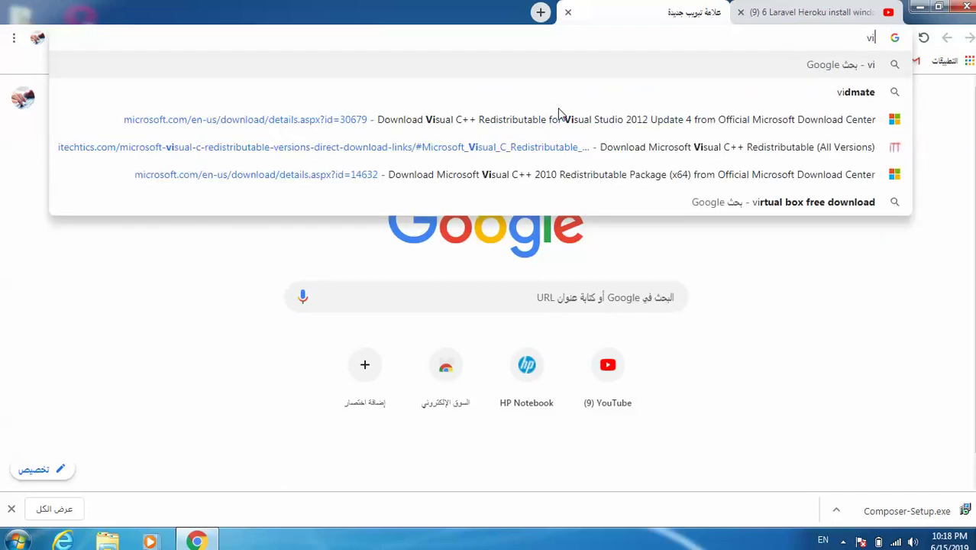
- Search Google for "studio code" in the new browser tab
key("BackSpace")
key("BackSpace")
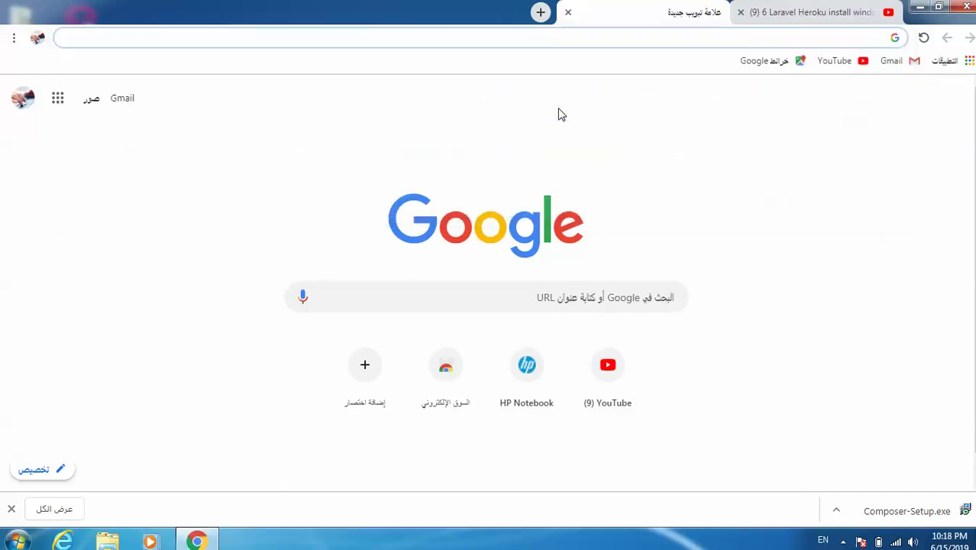
type("stu")
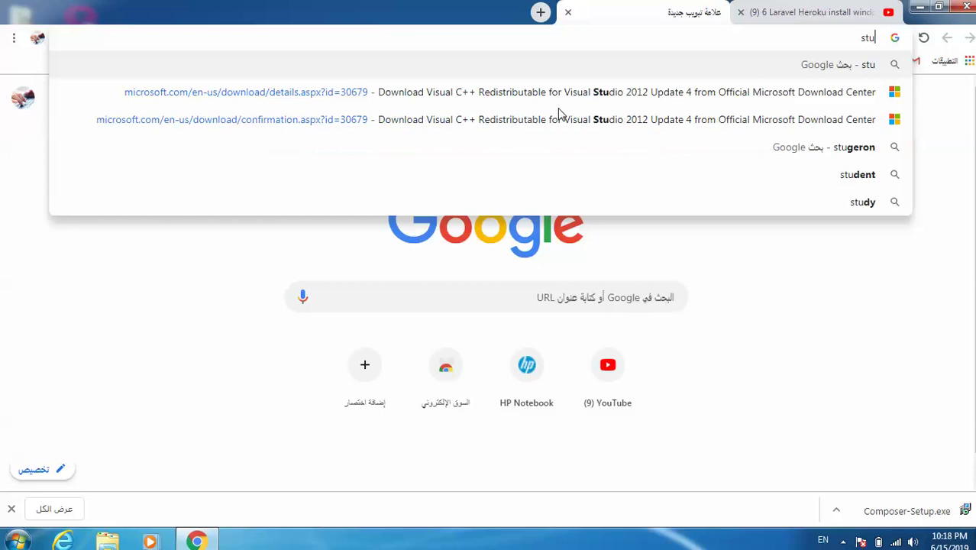
type("dio code")
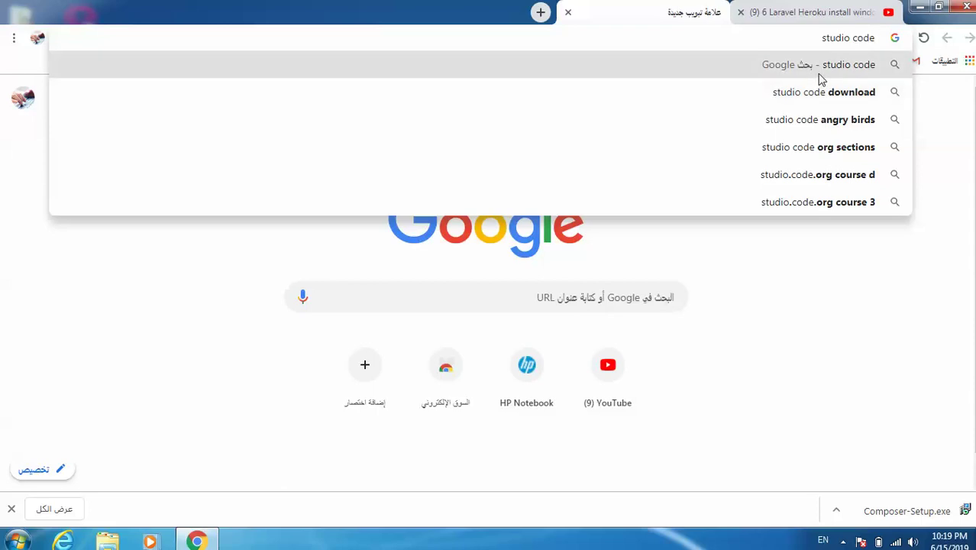
left_click(837, 55)
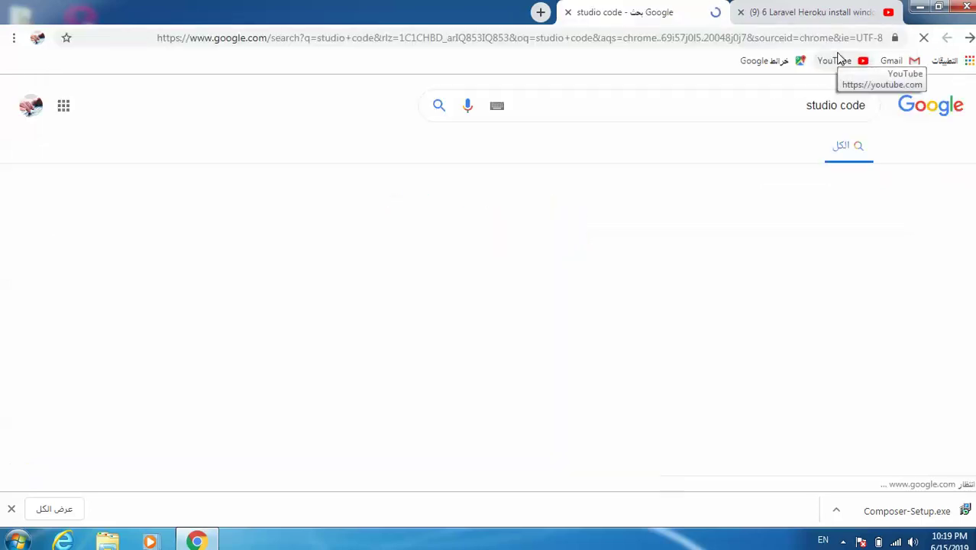
- Refine the Google search to the suggestion "studio visual code download"
left_click(787, 109)
type("v")
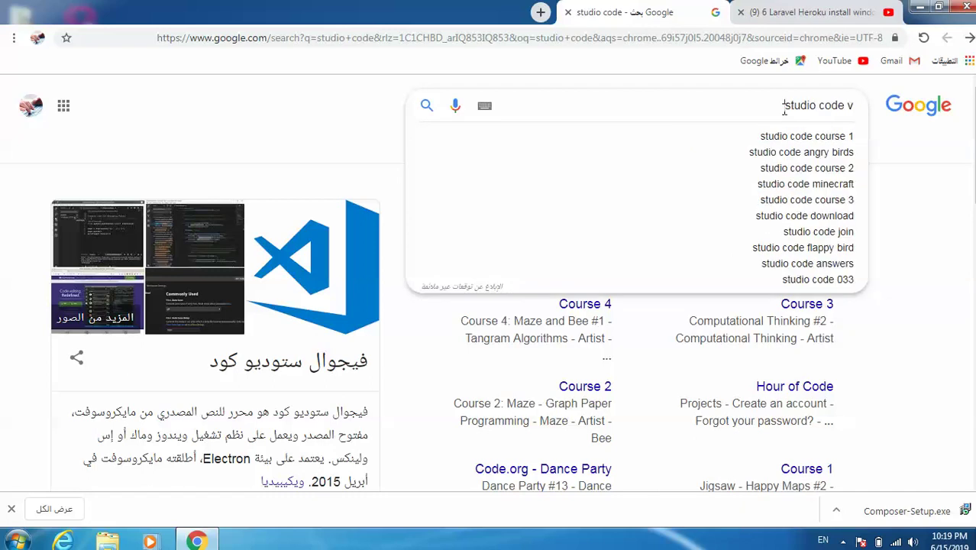
type("is")
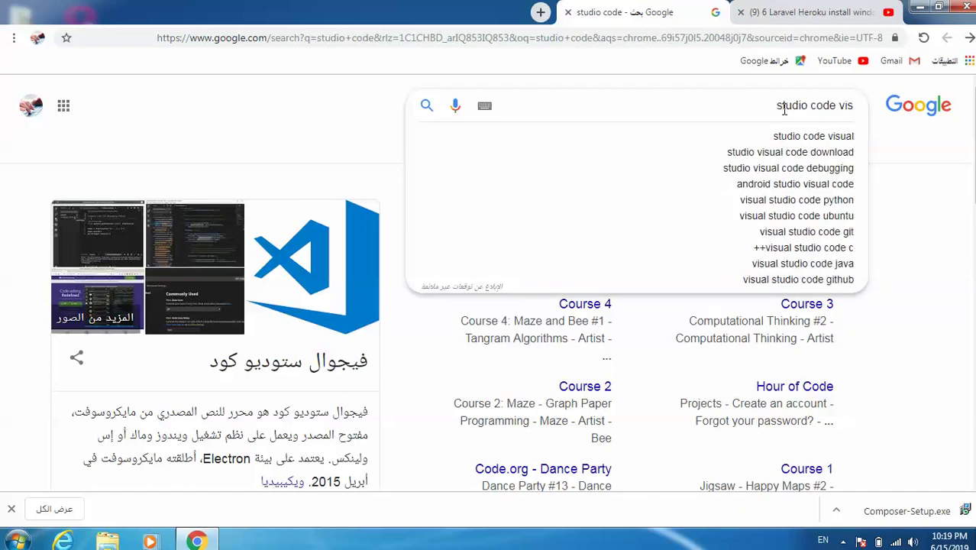
left_click(797, 164)
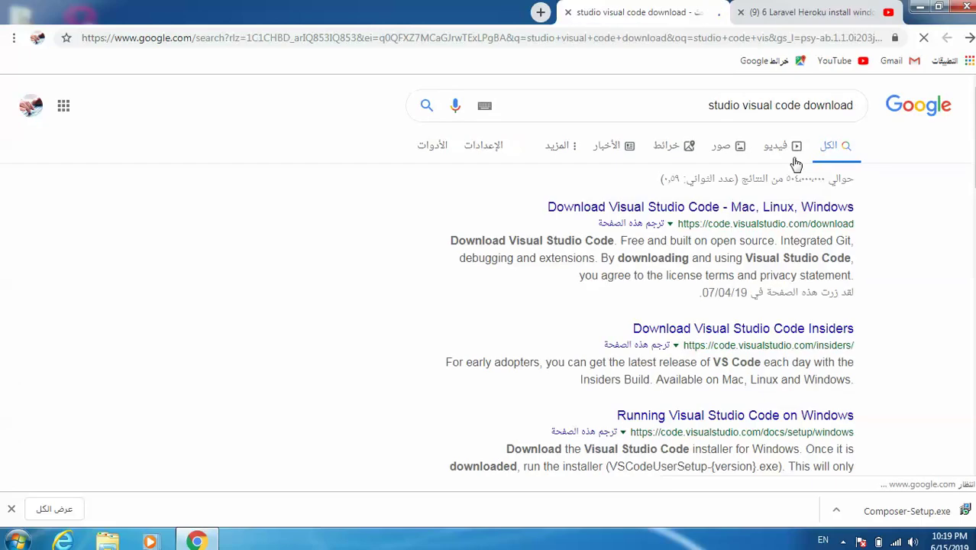
- Open the official Visual Studio Code download page from the results and download the Windows version
left_click(769, 207)
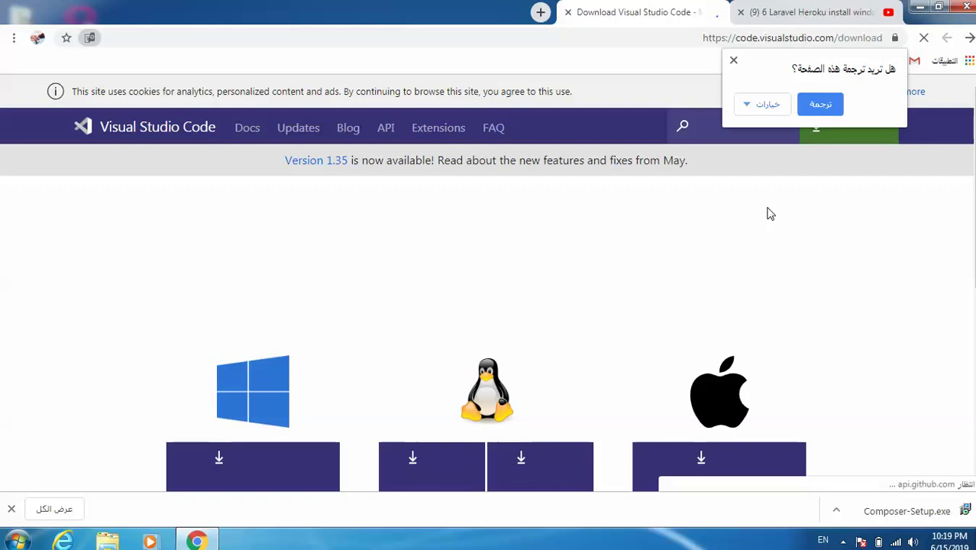
left_click_drag(974, 131, 974, 188)
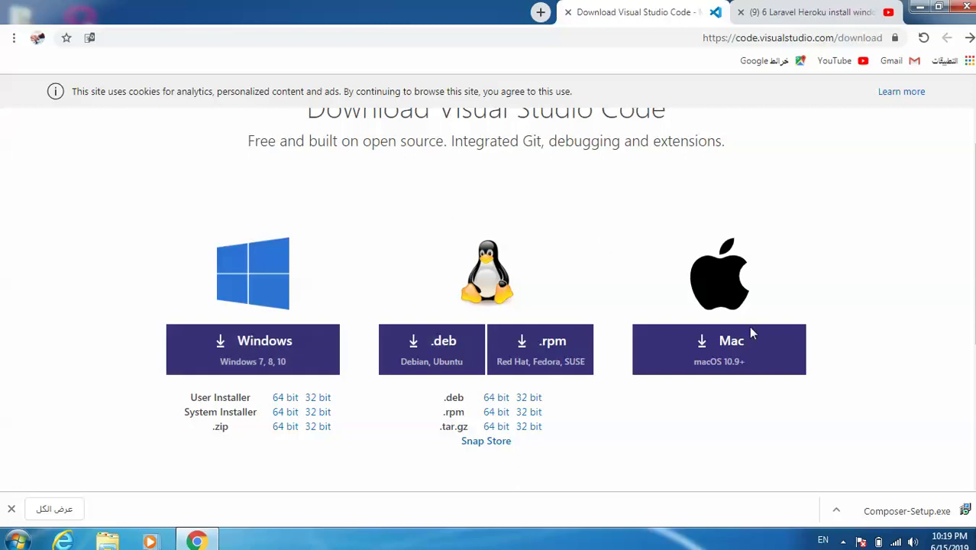
left_click(260, 355)
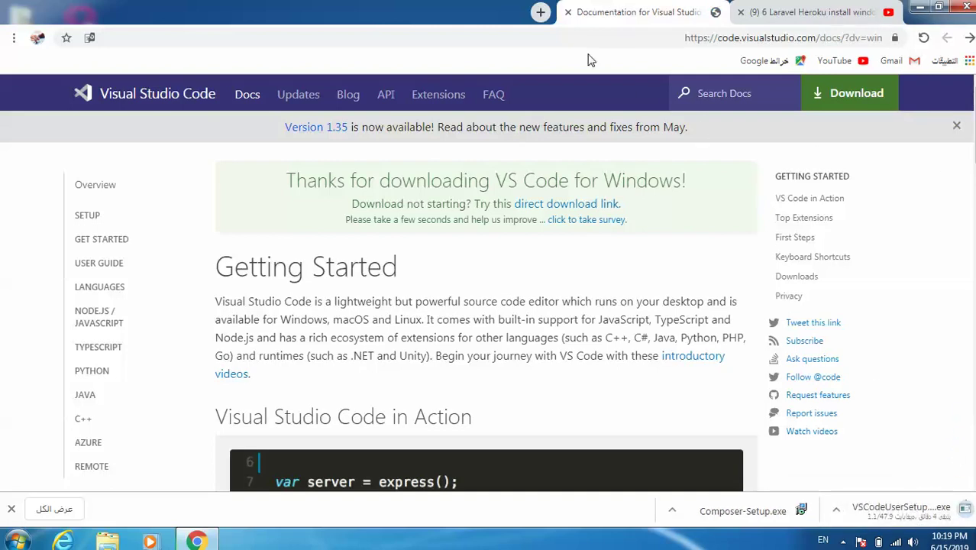
- Search Google for "composer php" in a new browser tab
left_click(541, 14)
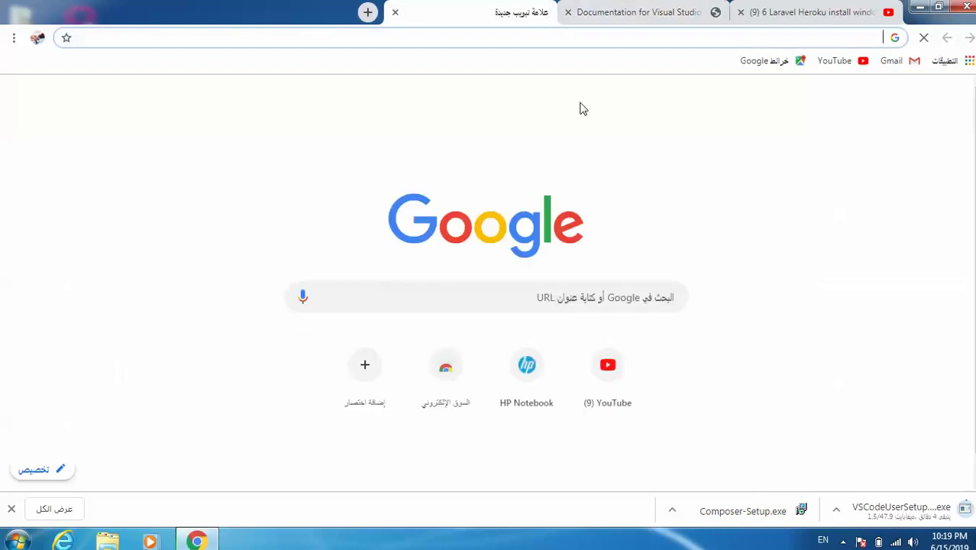
type("com")
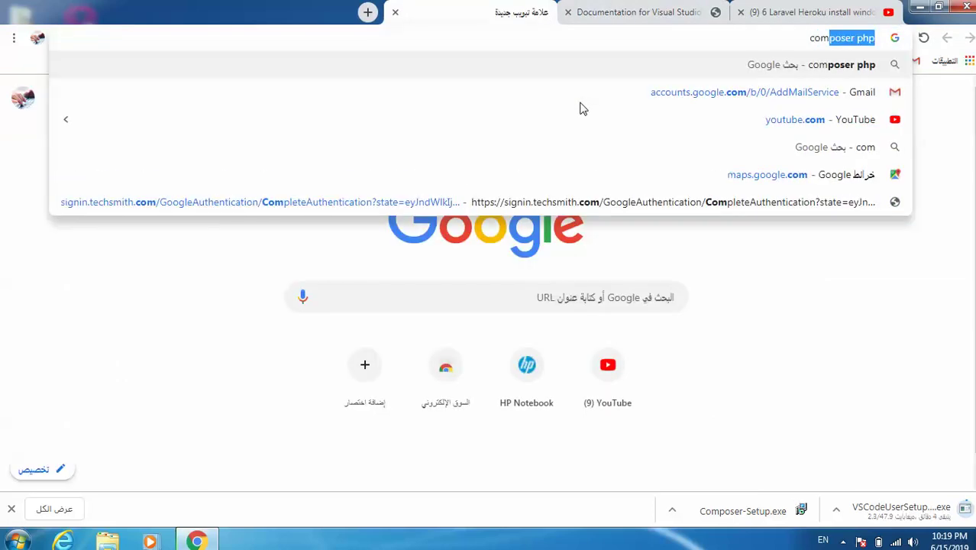
key("Return")
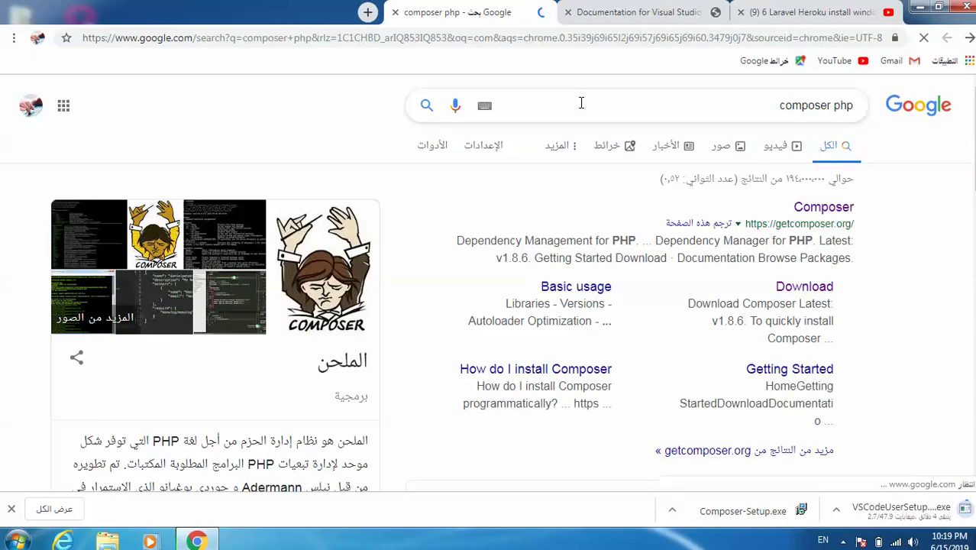
- Open the getcomposer.org site, go to its download page and download Composer-Setup.exe
left_click(825, 211)
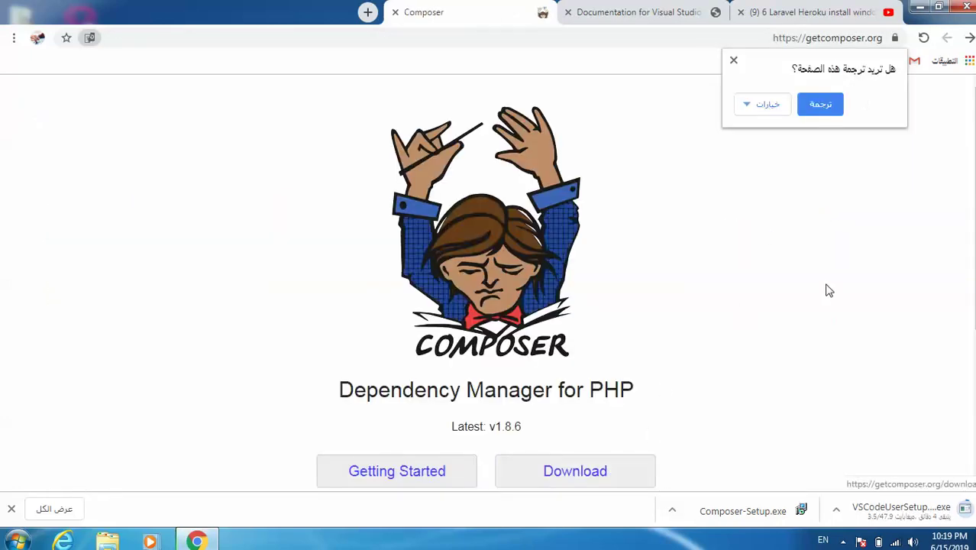
scroll(879, 284, "down", 1)
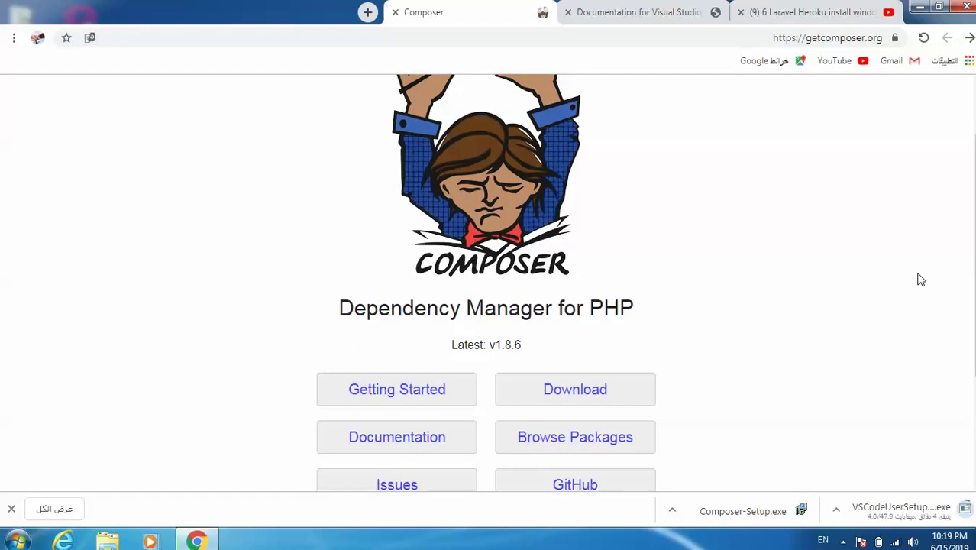
left_click(586, 398)
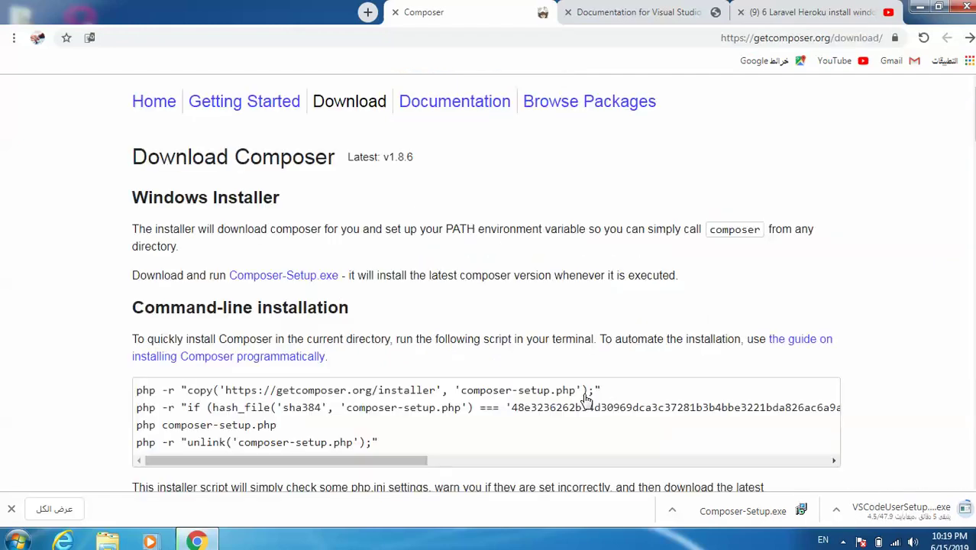
left_click(318, 282)
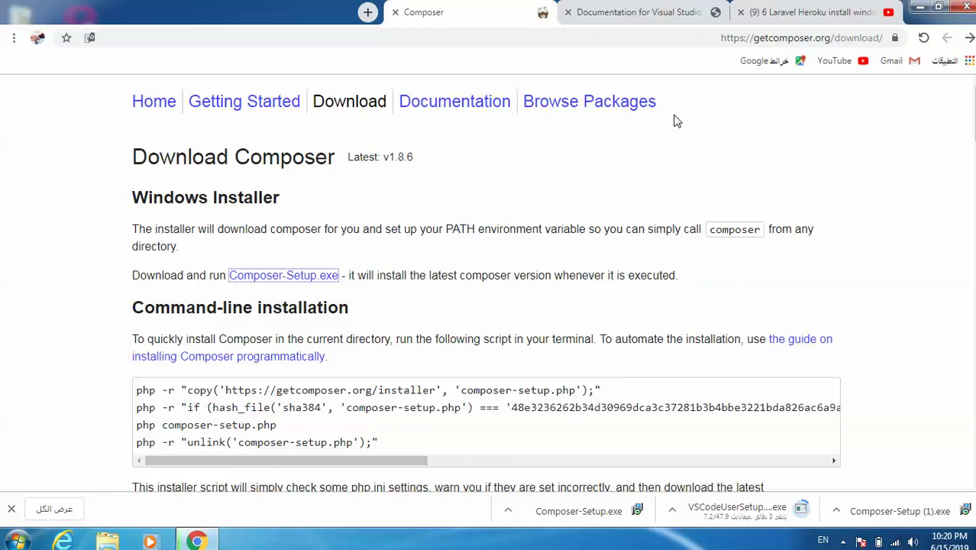
left_click(844, 541)
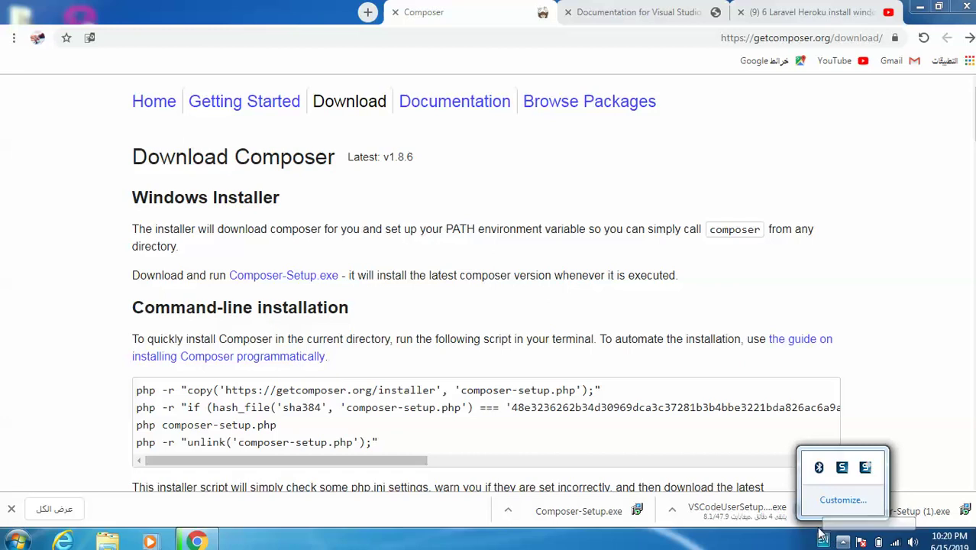
left_click(675, 293)
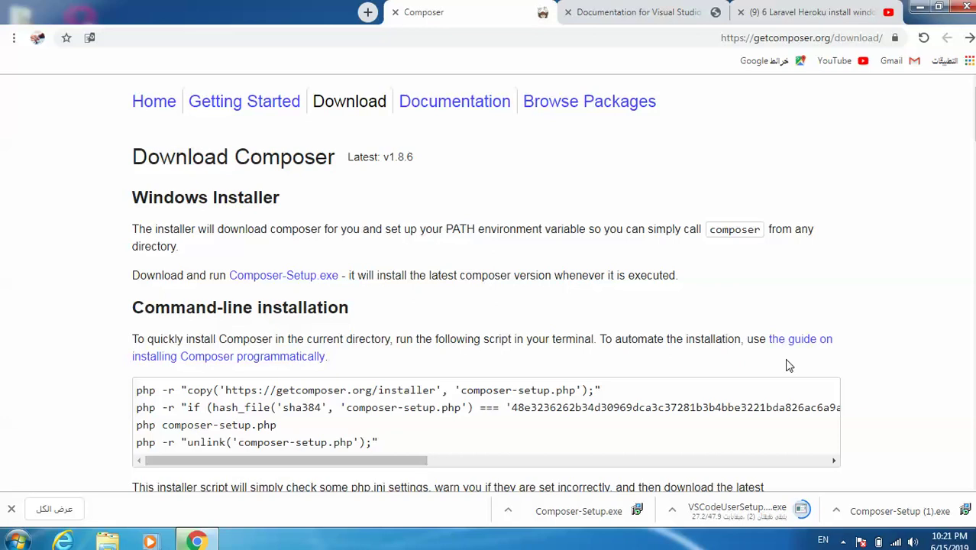
left_click(844, 542)
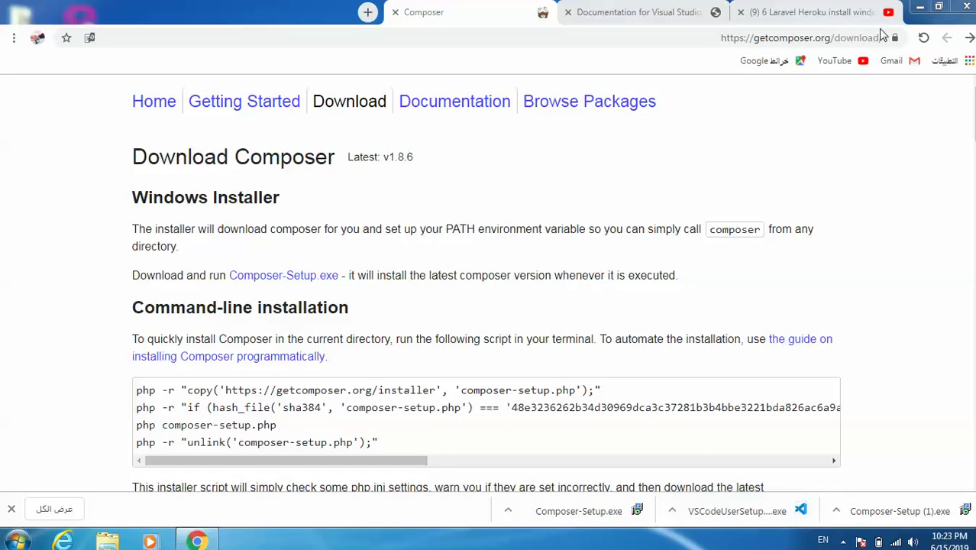
- Minimize the browser, open the Downloads folder in Windows Explorer and run the VSCodeUserSetup-x64-1.35.1 installer
left_click(920, 7)
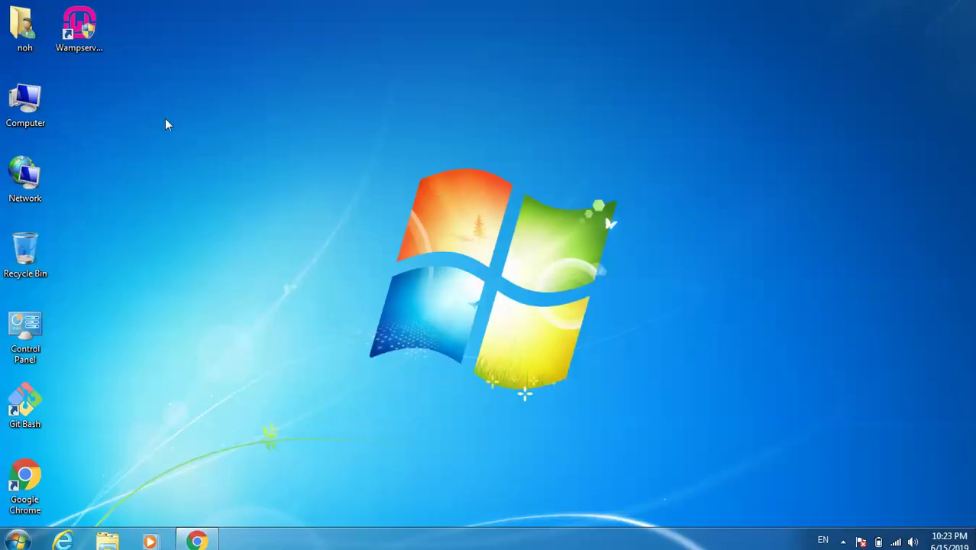
double_click(26, 103)
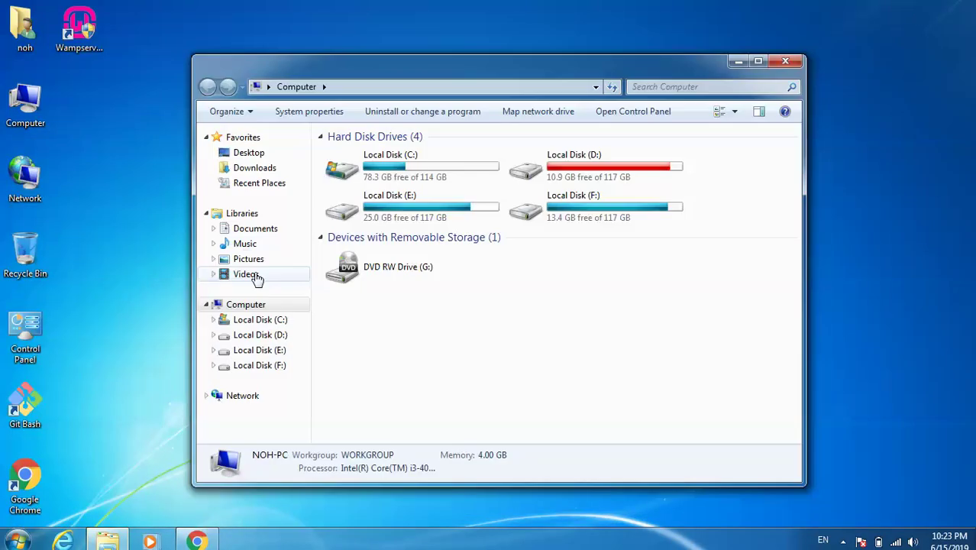
left_click(252, 168)
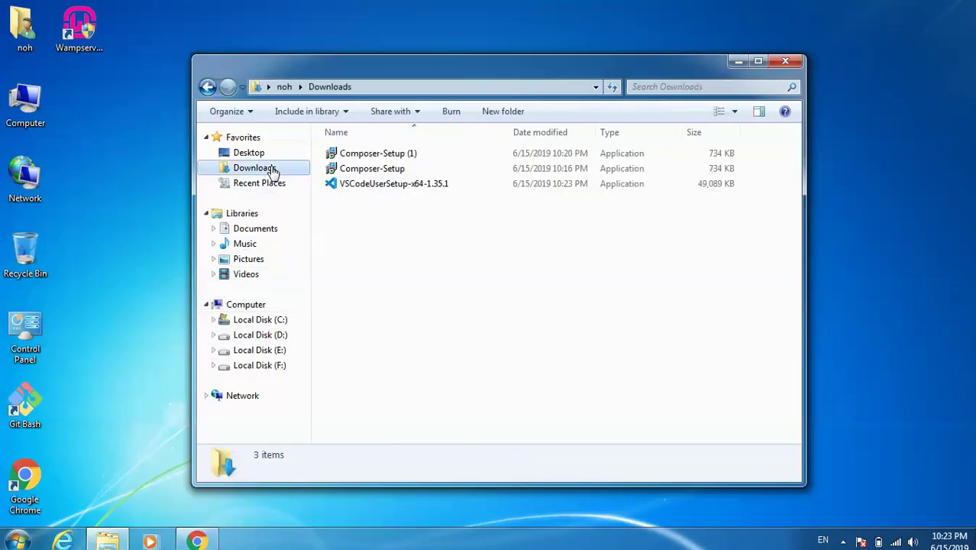
left_click(388, 188)
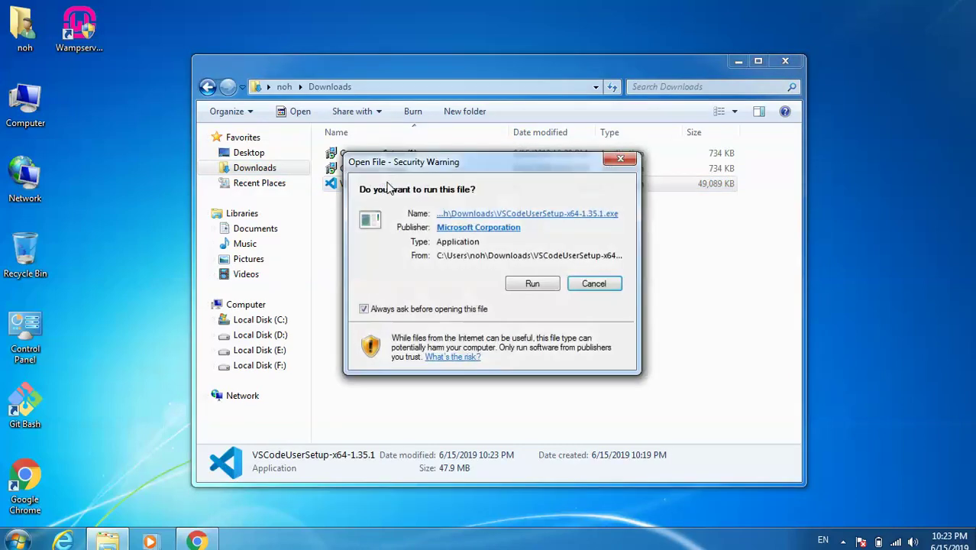
left_click(535, 284)
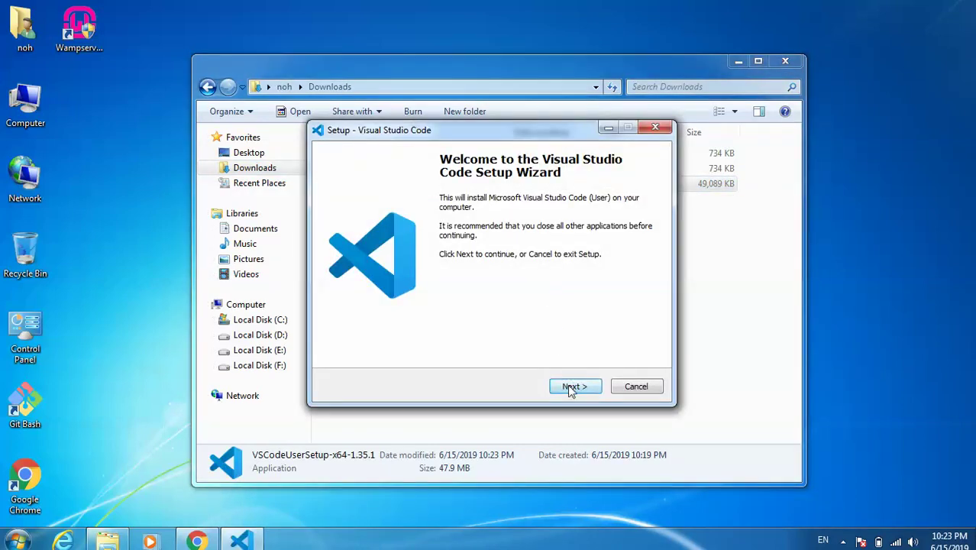
- Accept the Visual Studio Code license agreement and keep the default destination and Start Menu folders
left_click(568, 386)
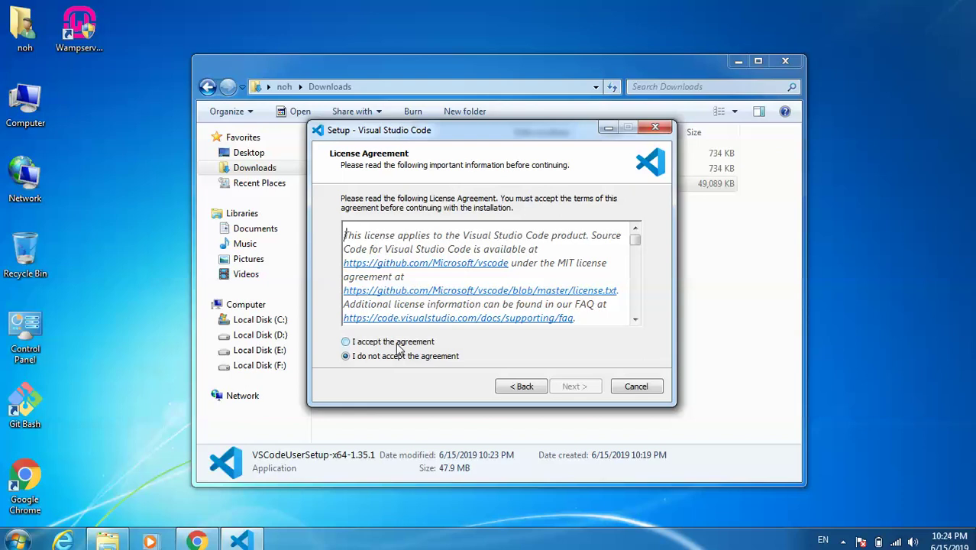
left_click(394, 342)
left_click(572, 387)
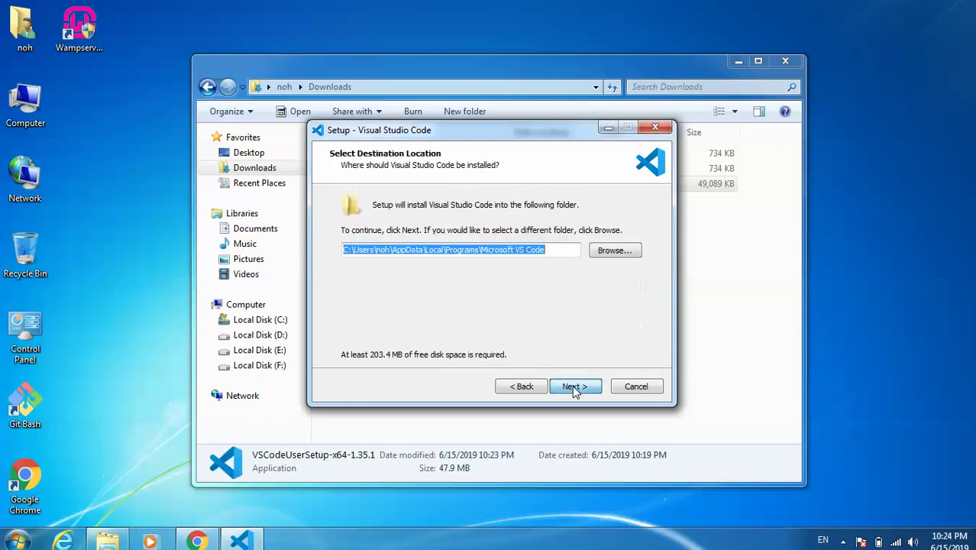
left_click(572, 386)
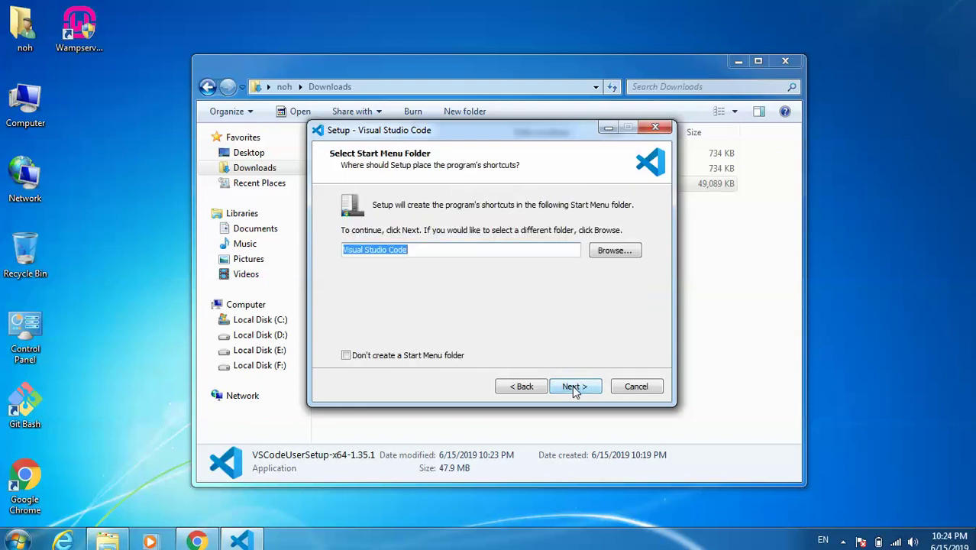
left_click(573, 388)
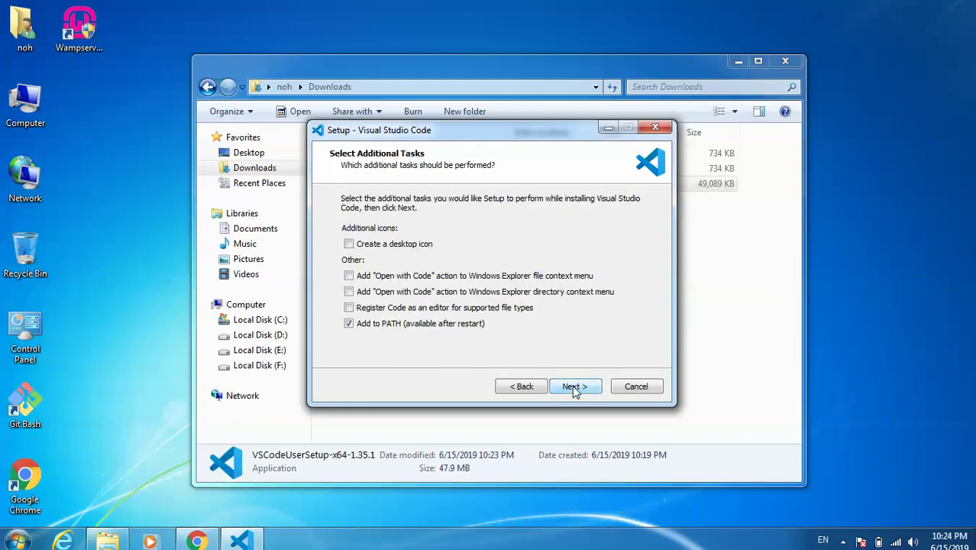
- Enable the desktop icon as an additional task and install Visual Studio Code
left_click(428, 244)
left_click(574, 387)
left_click(578, 387)
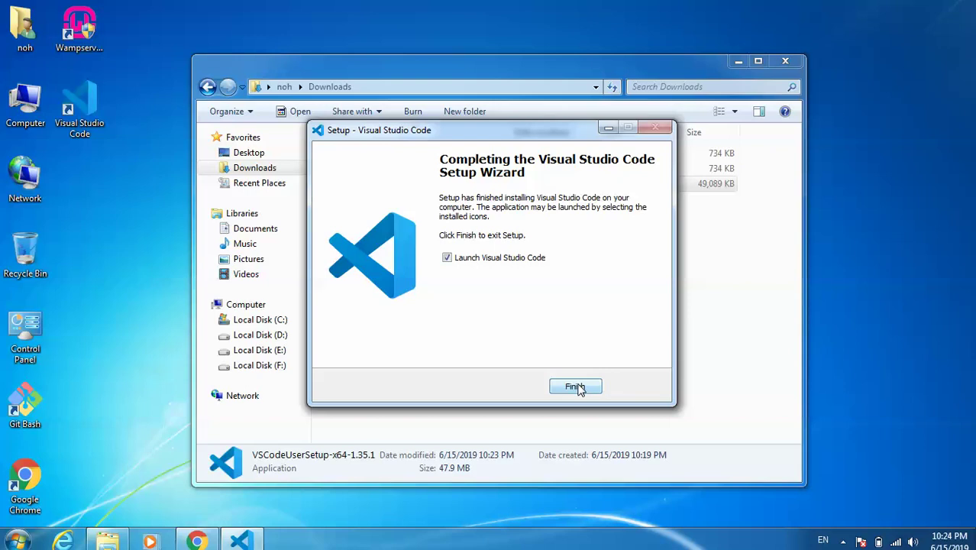
- Finish the setup wizard with launching Visual Studio Code enabled, and dismiss the opened documentation page and editor window
left_click(575, 388)
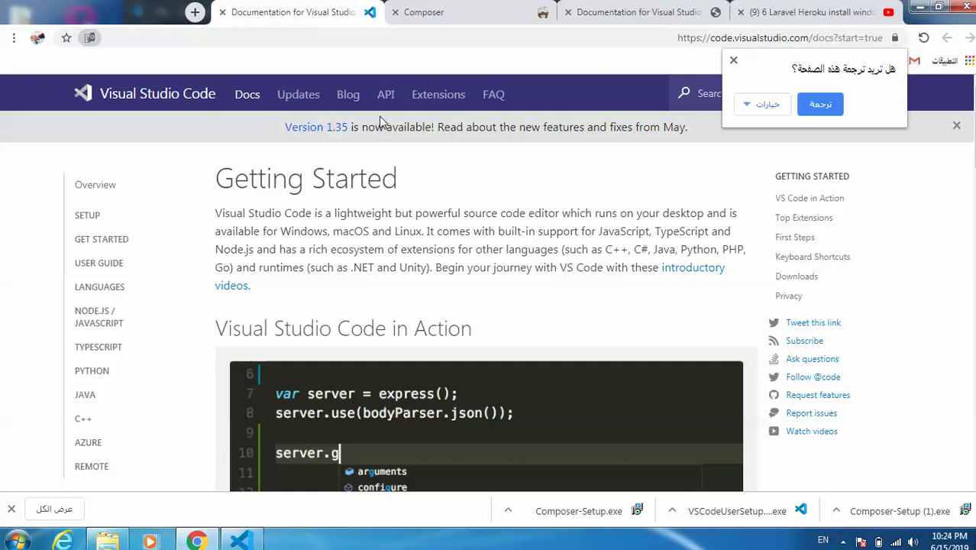
left_click(223, 13)
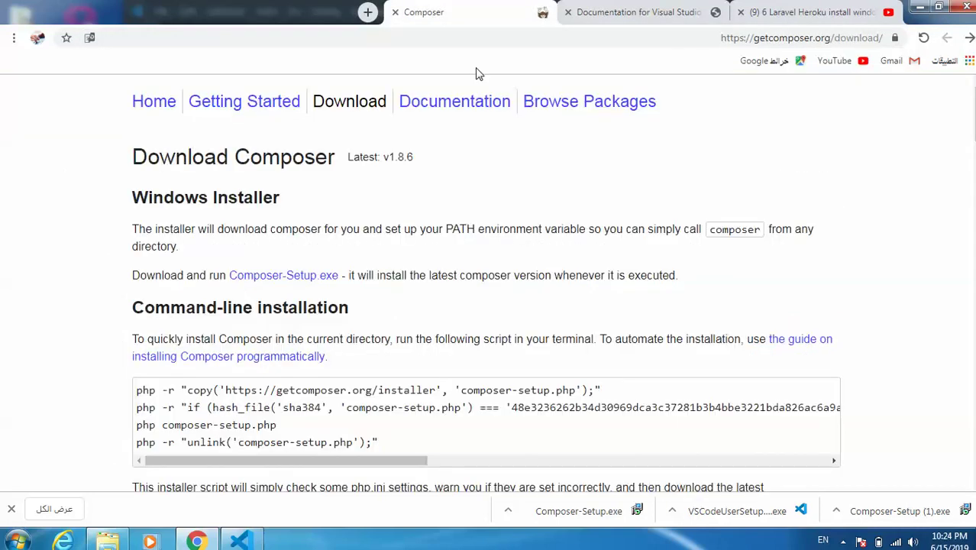
left_click(920, 7)
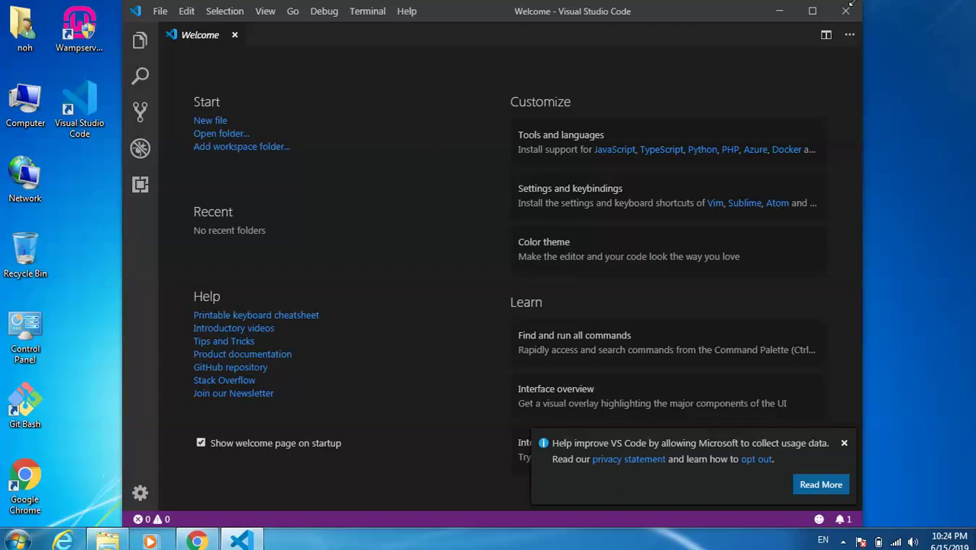
left_click(847, 11)
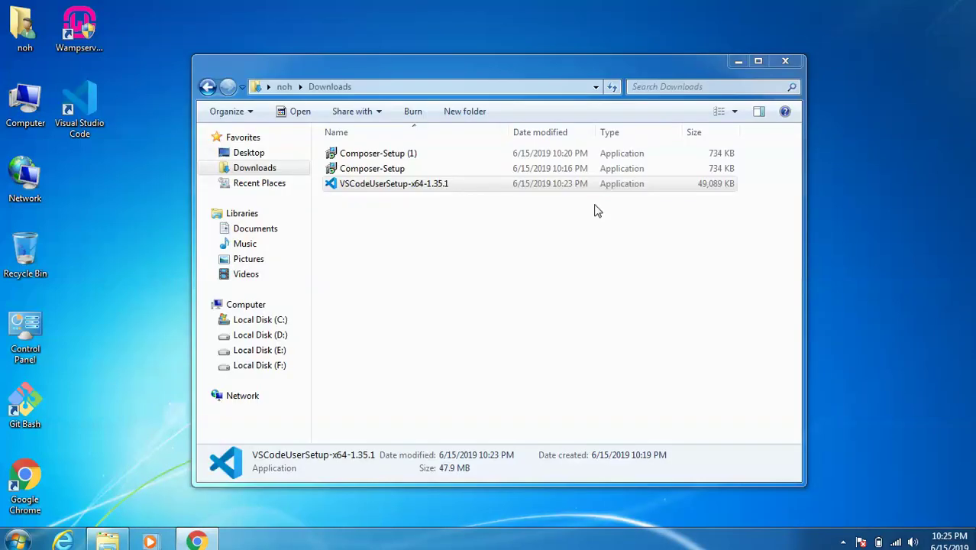
- Run the Composer-Setup installer from the Downloads folder and proceed with developer mode disabled
double_click(416, 171)
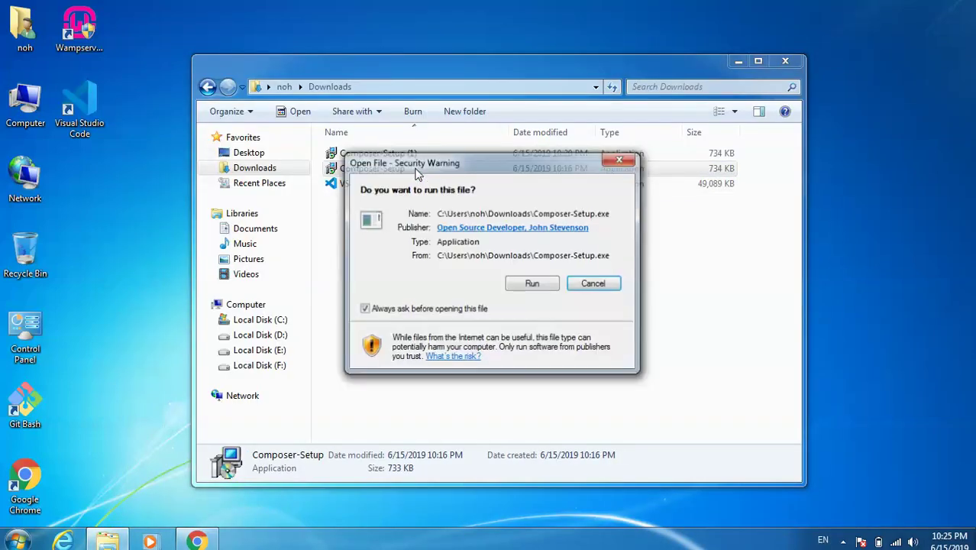
left_click(537, 287)
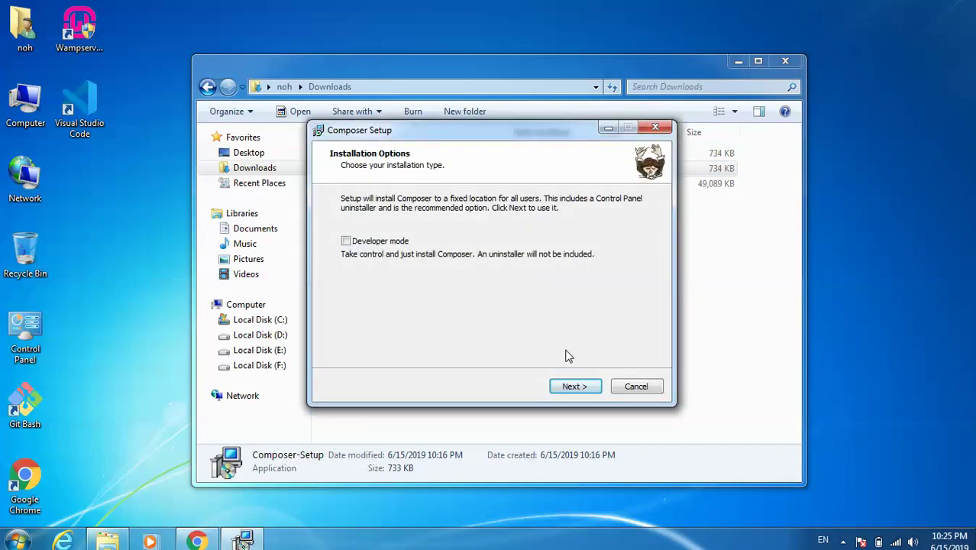
left_click(579, 389)
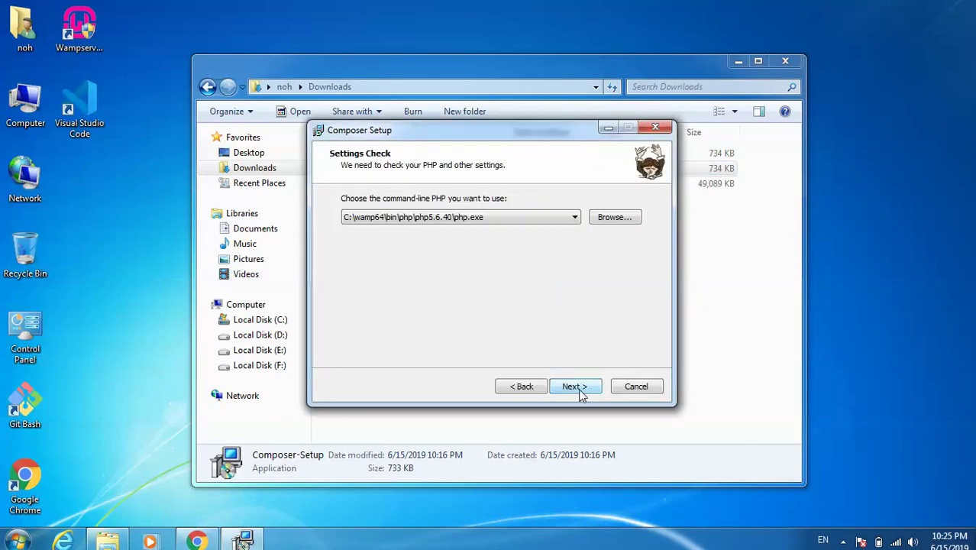
- Keep C:\wamp64\bin\php\php5.6.40\php.exe as the command-line PHP, leave the proxy unused, and install Composer
left_click(577, 388)
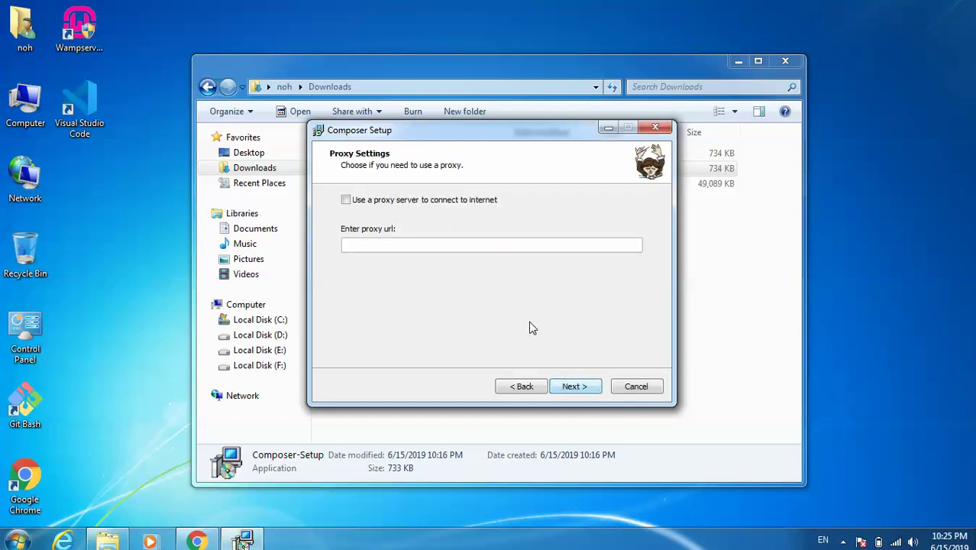
left_click(585, 390)
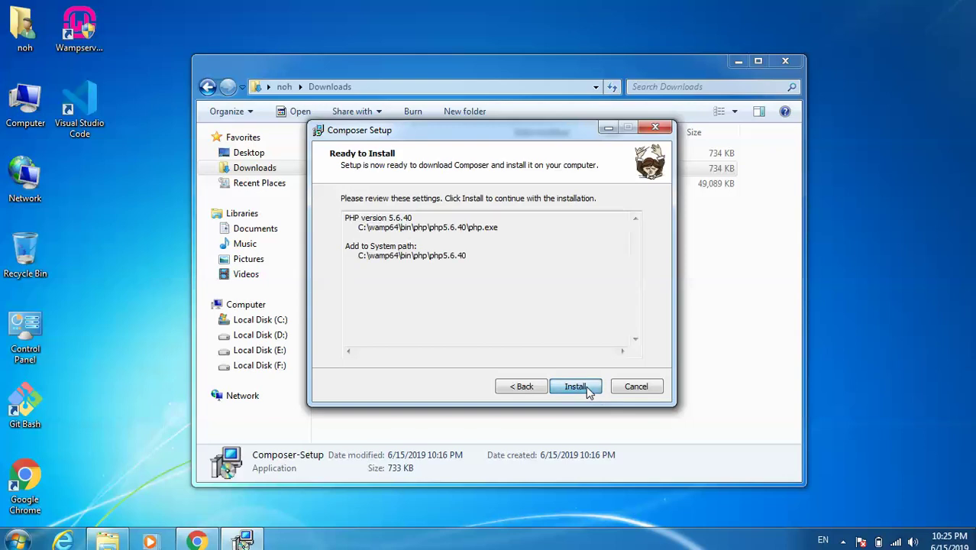
left_click(587, 389)
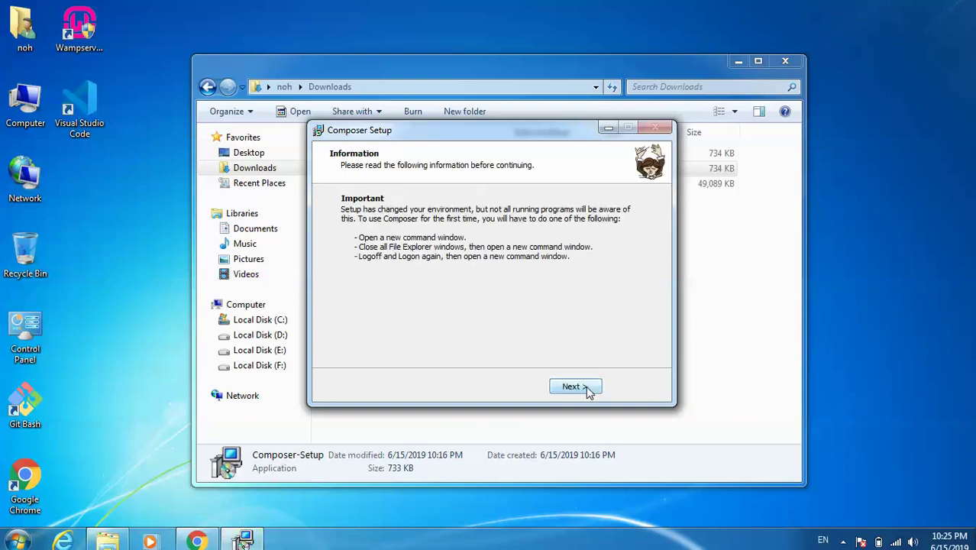
- Finish the Composer setup without viewing the online documentation, and close the Downloads folder window
left_click(589, 391)
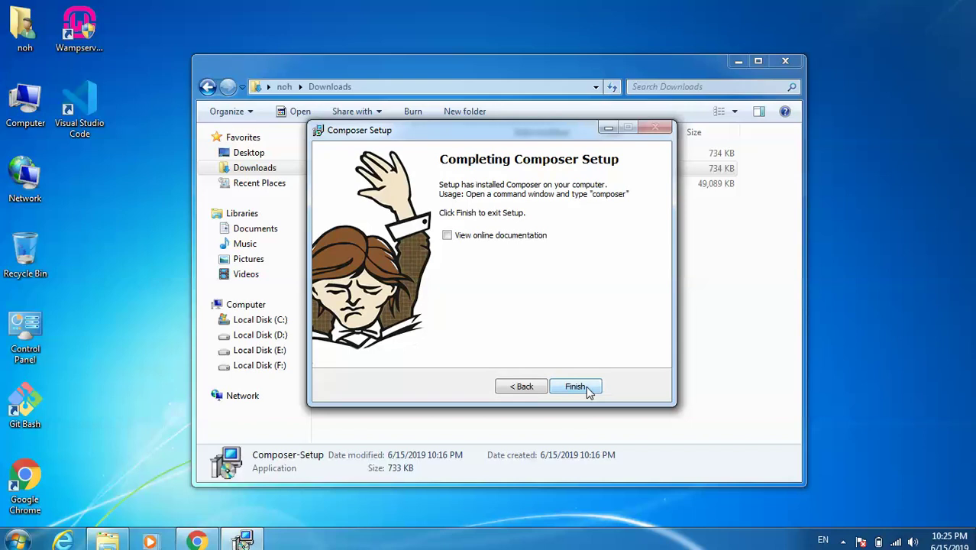
left_click(576, 387)
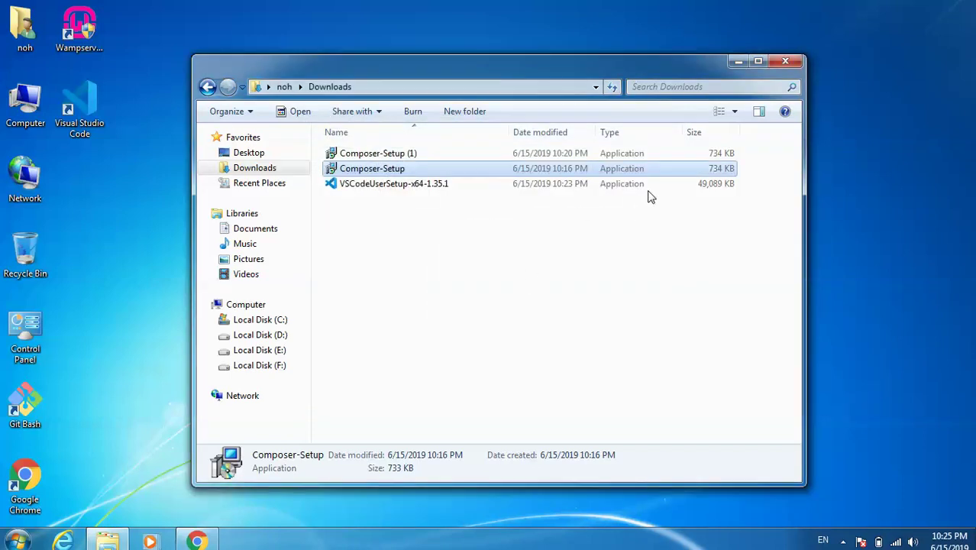
left_click(789, 61)
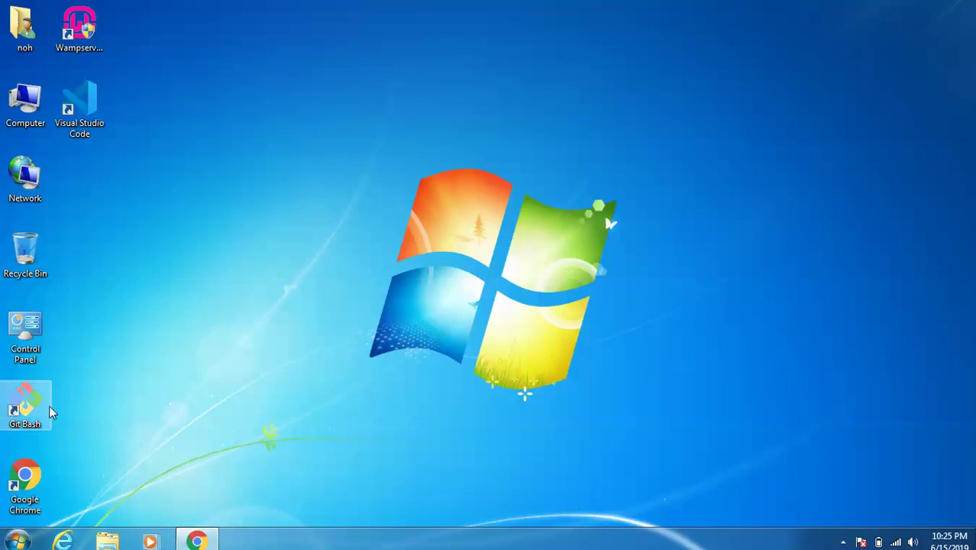
- Search Windows for "composer" and run the composer program found
left_click(17, 540)
left_click(60, 506)
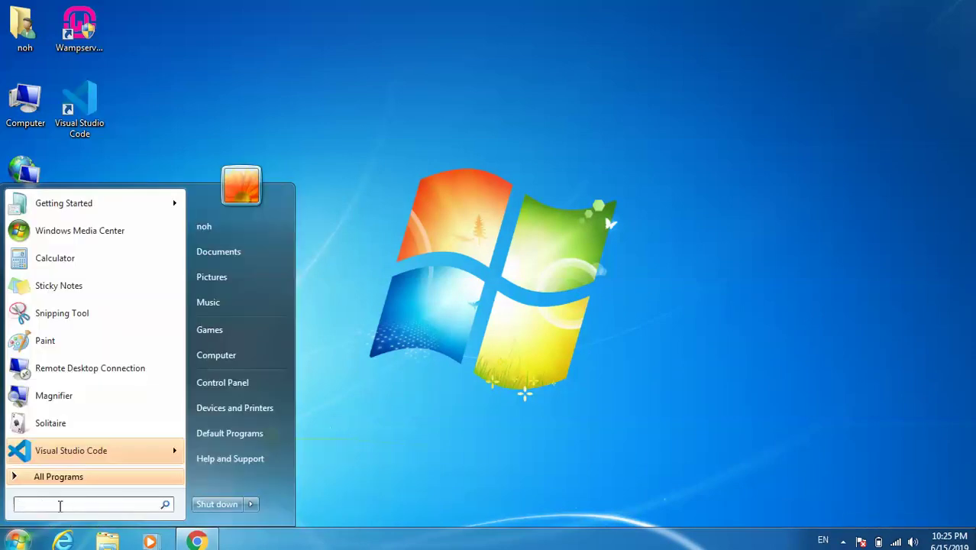
type("com")
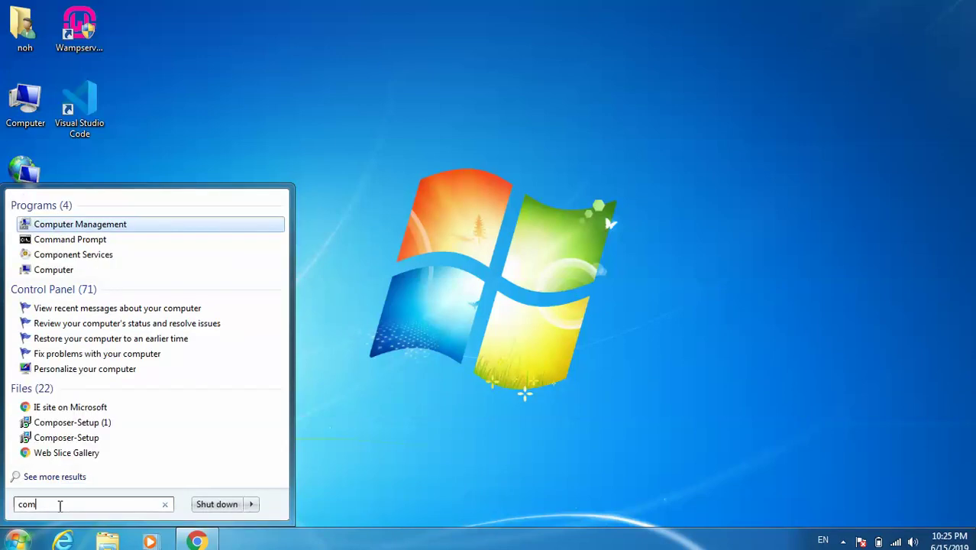
type("p")
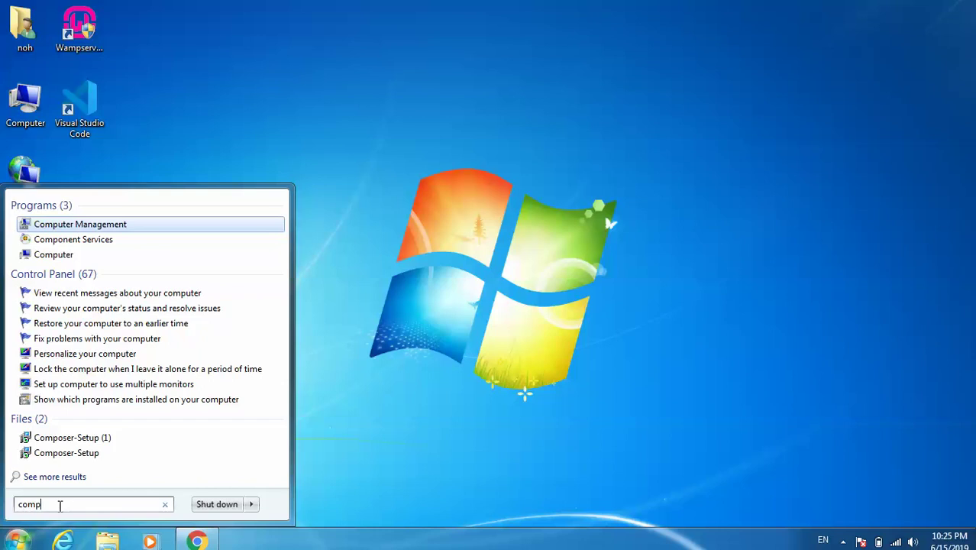
type("o")
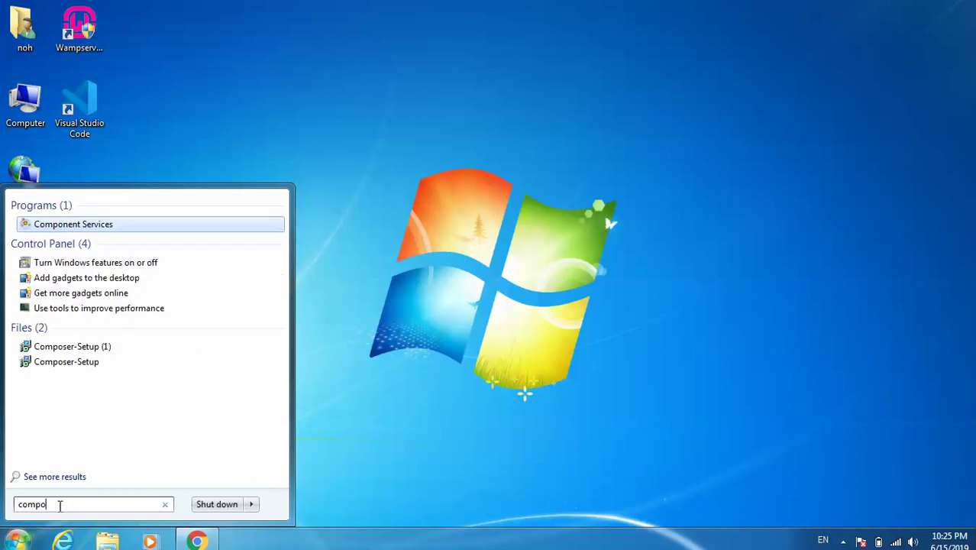
type("s")
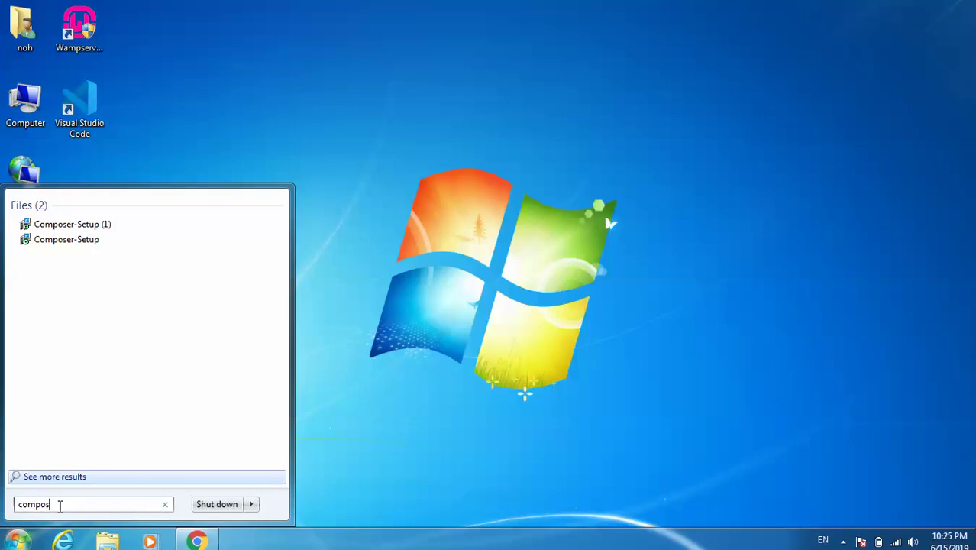
type("er")
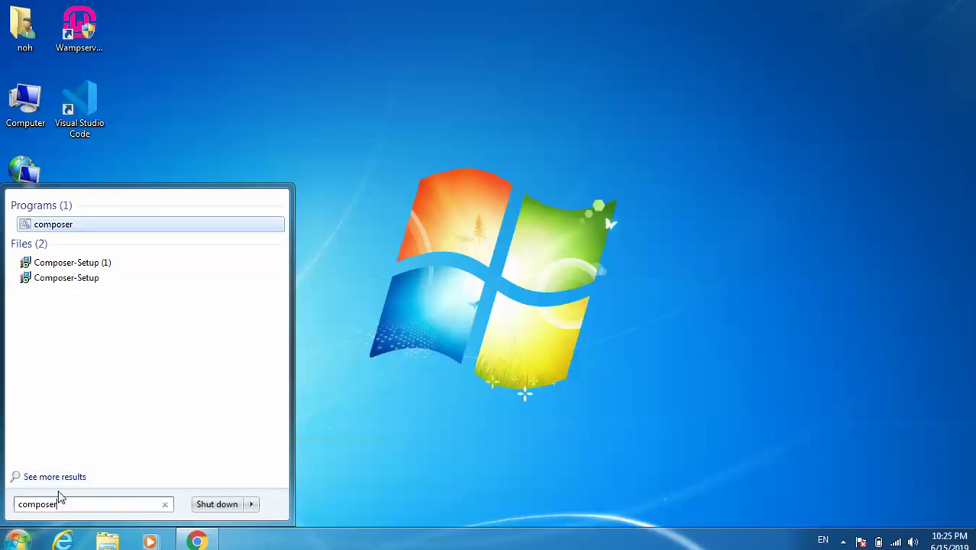
left_click(79, 225)
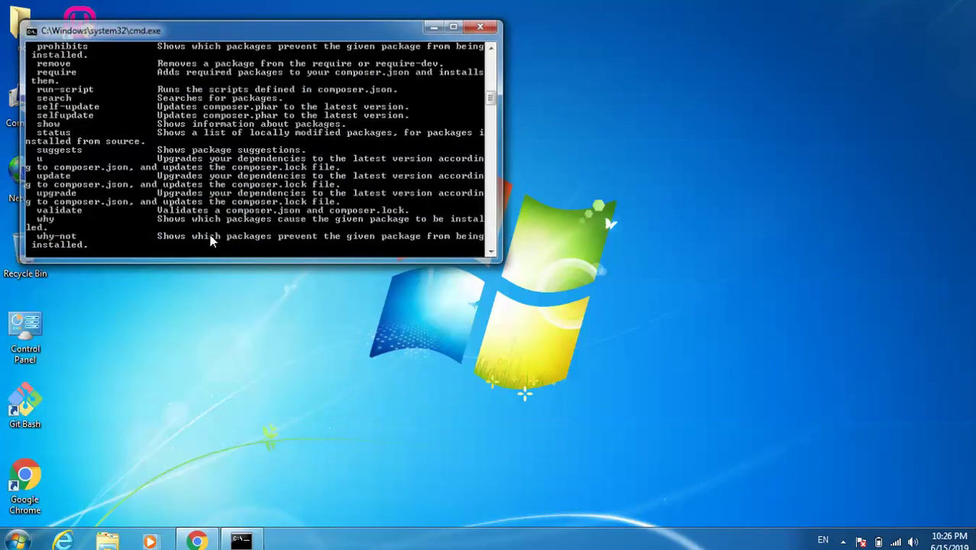